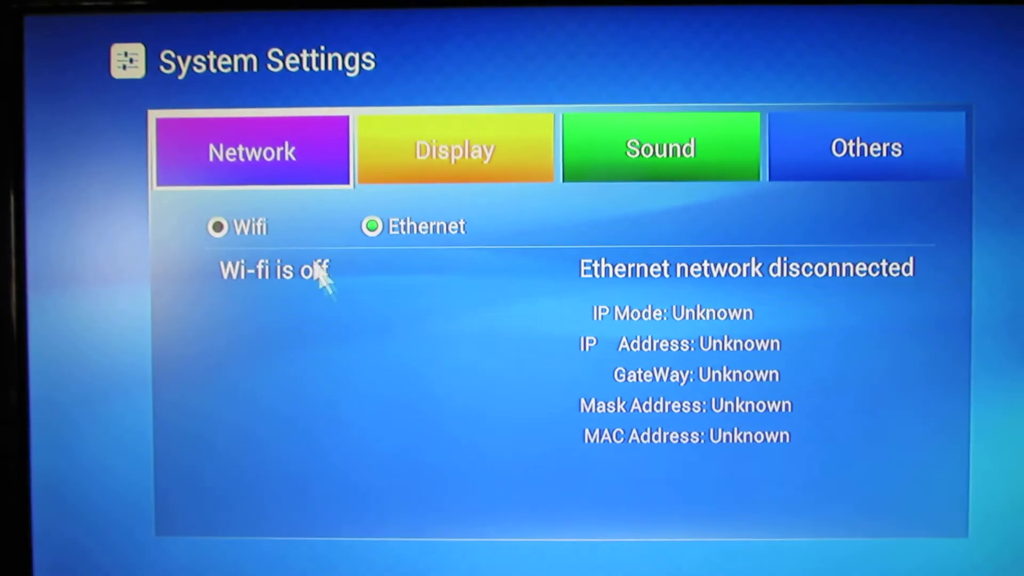
Switch the network connection from Ethernet to Wi-Fi.
click(224, 228)
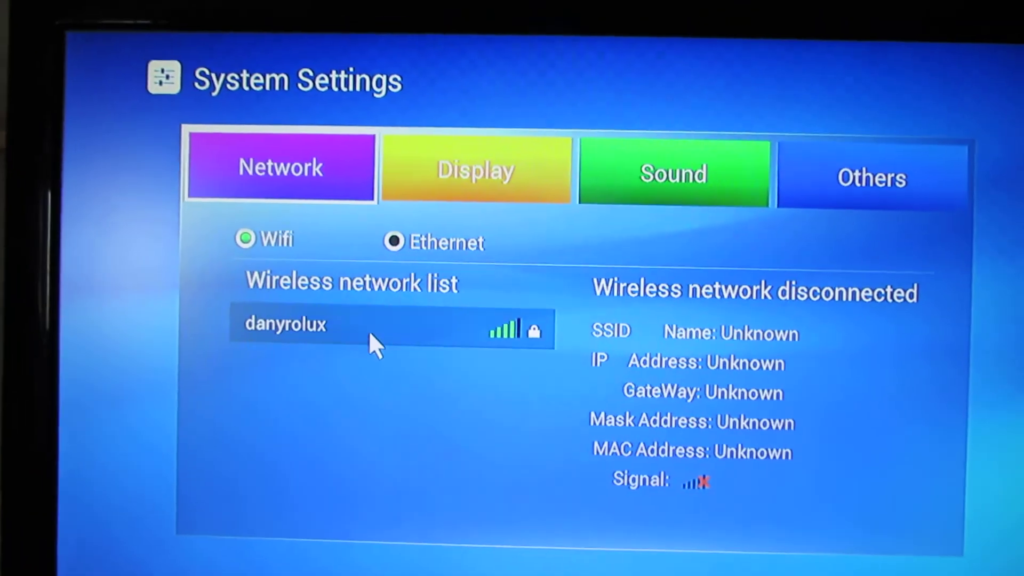
Enter a password for the secured Wi-Fi network, try connecting, and dismiss the wrong-password error.
click(354, 318)
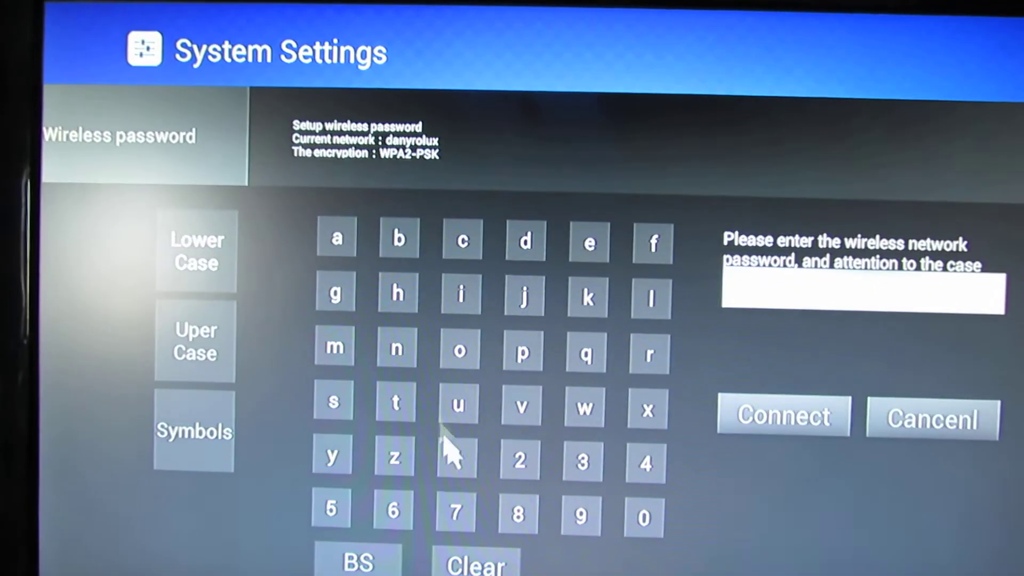
click(632, 516)
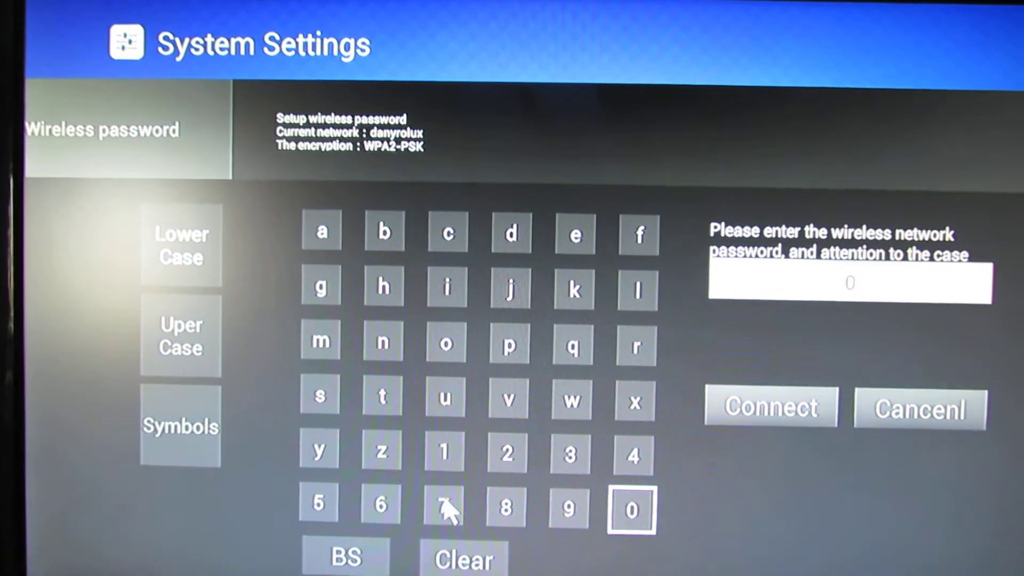
click(449, 510)
click(503, 465)
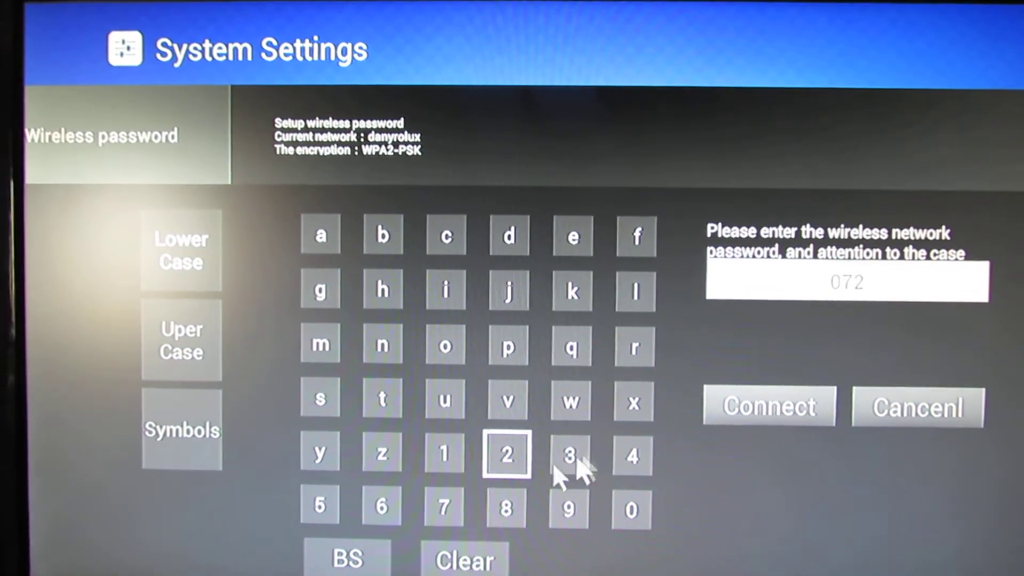
click(340, 496)
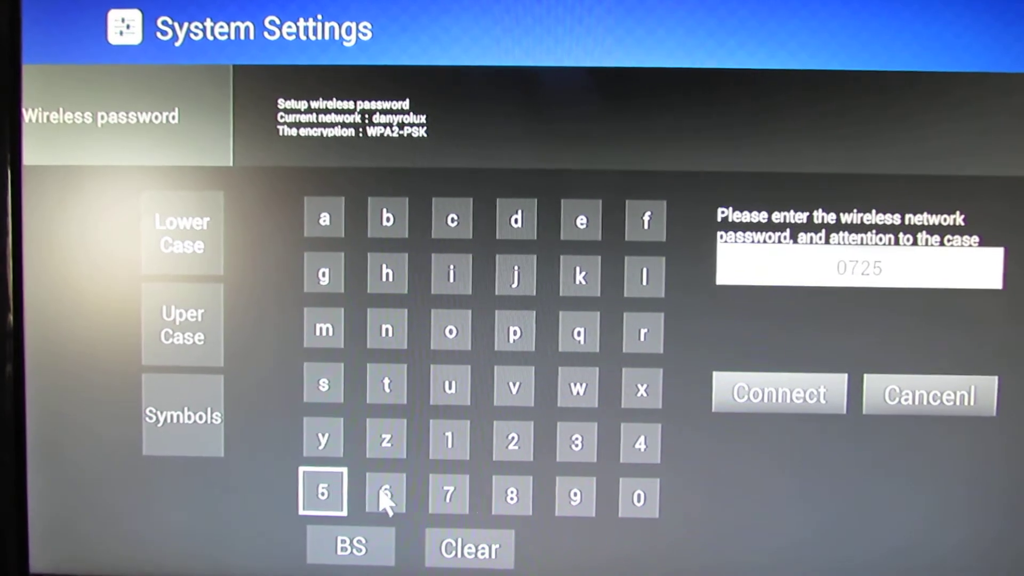
click(570, 448)
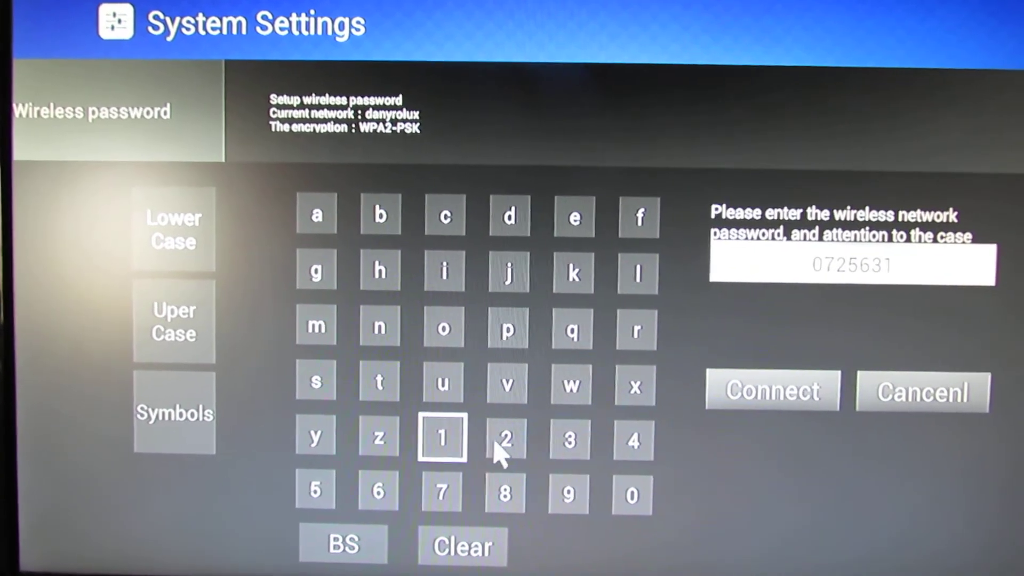
click(503, 449)
click(632, 502)
click(748, 394)
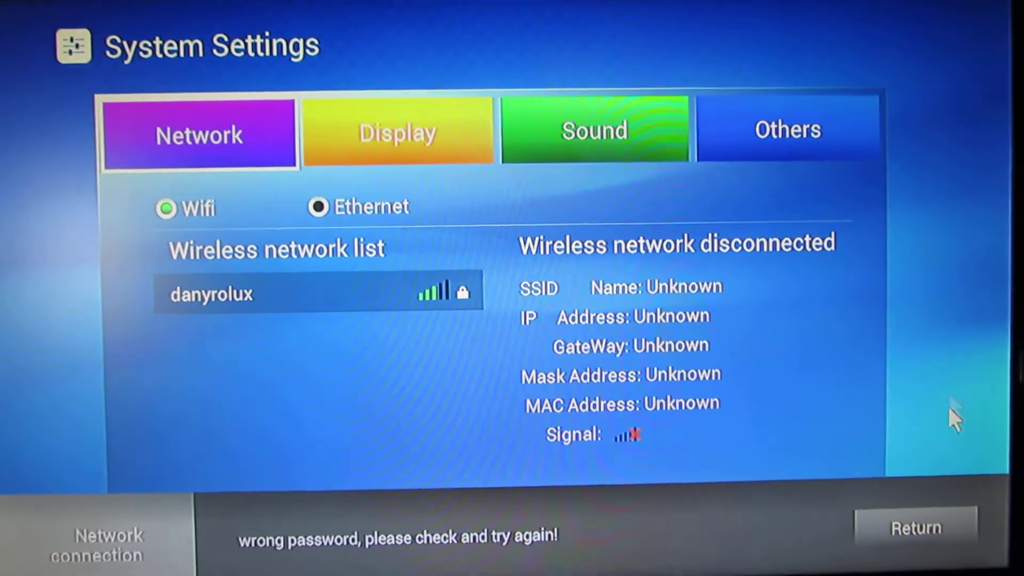
click(904, 526)
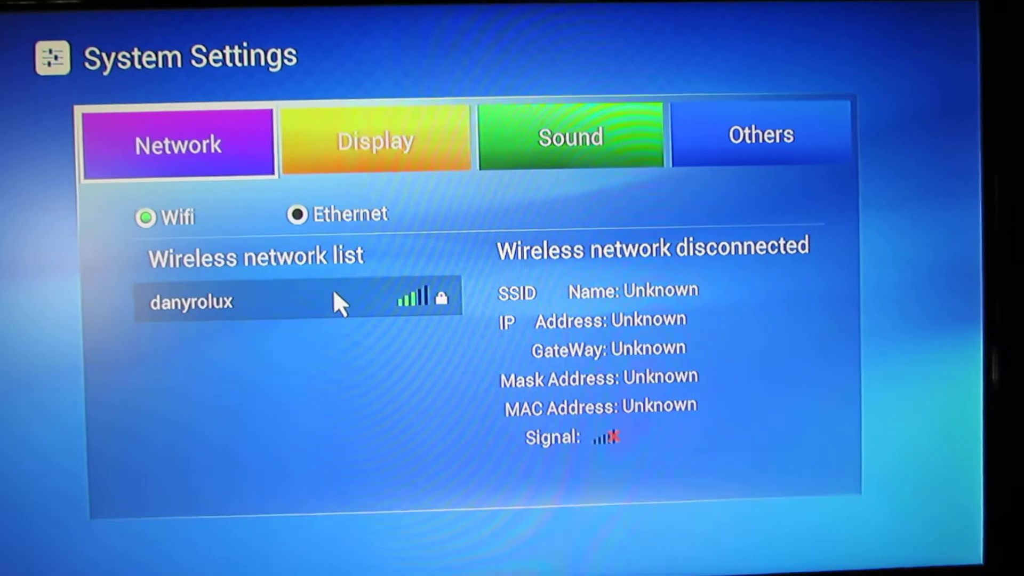
Re-enter the corrected password for the secured network and connect, obtaining IP 192.168.0.105.
click(334, 294)
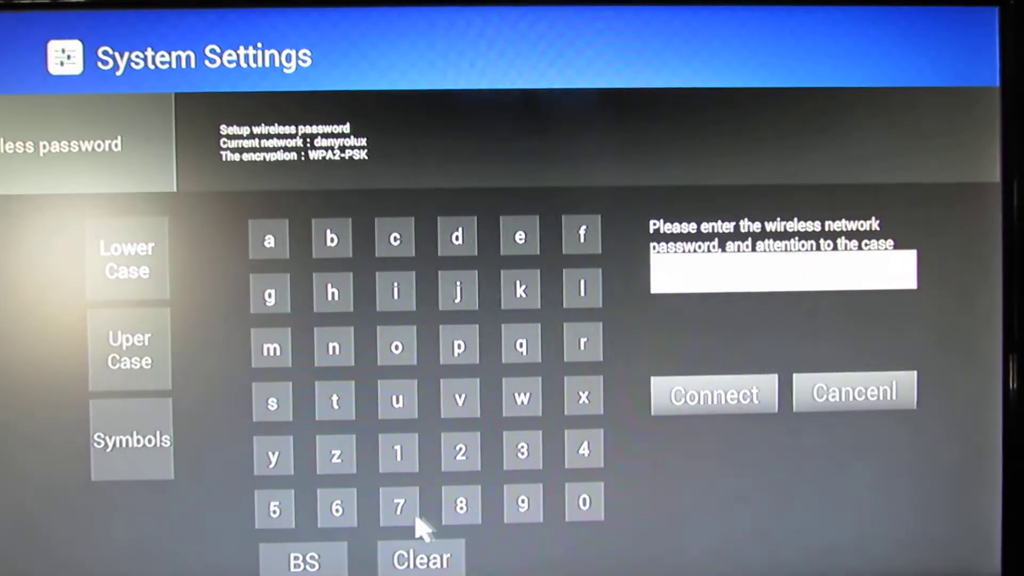
click(393, 504)
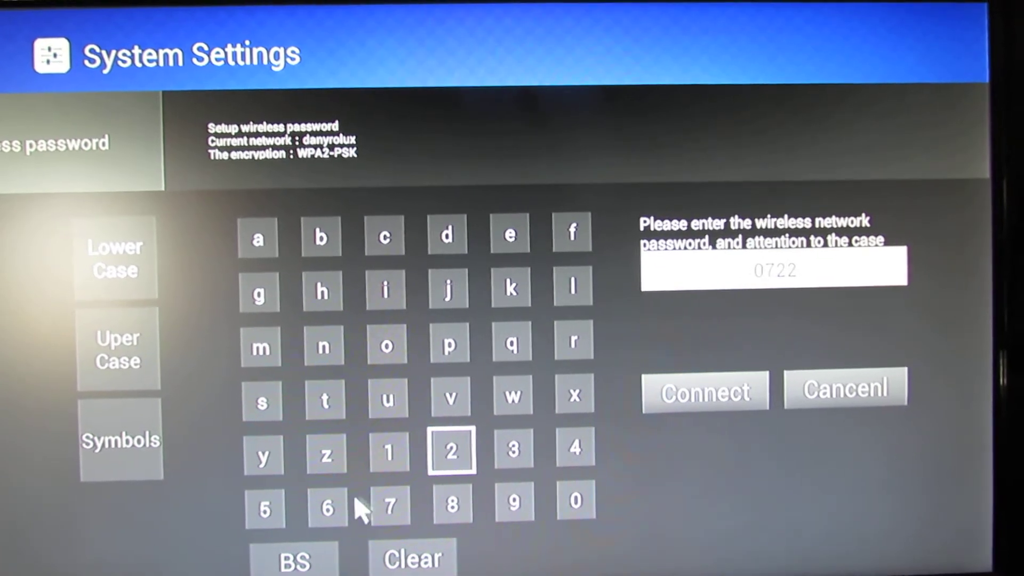
click(320, 508)
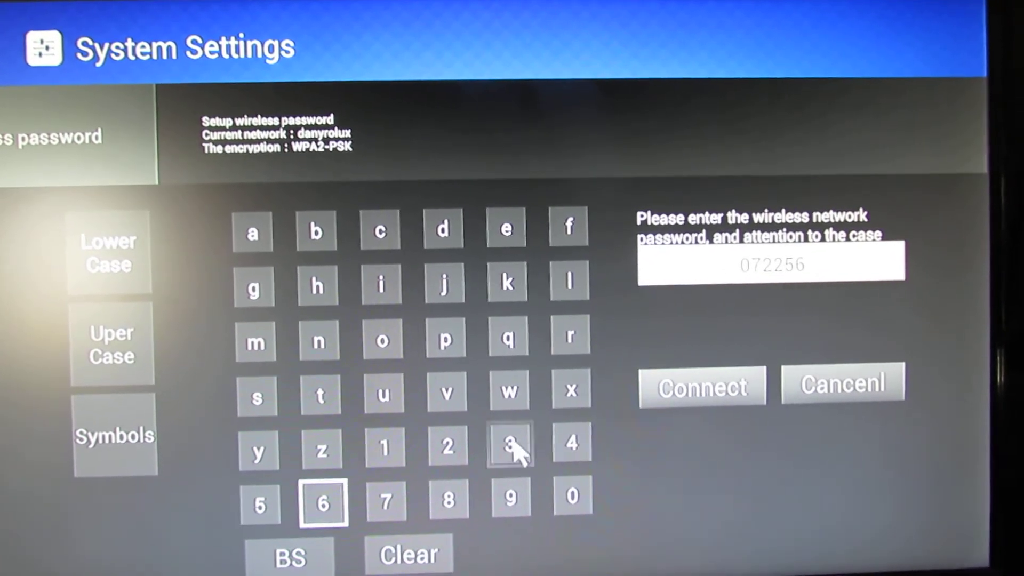
click(507, 447)
click(381, 450)
click(441, 452)
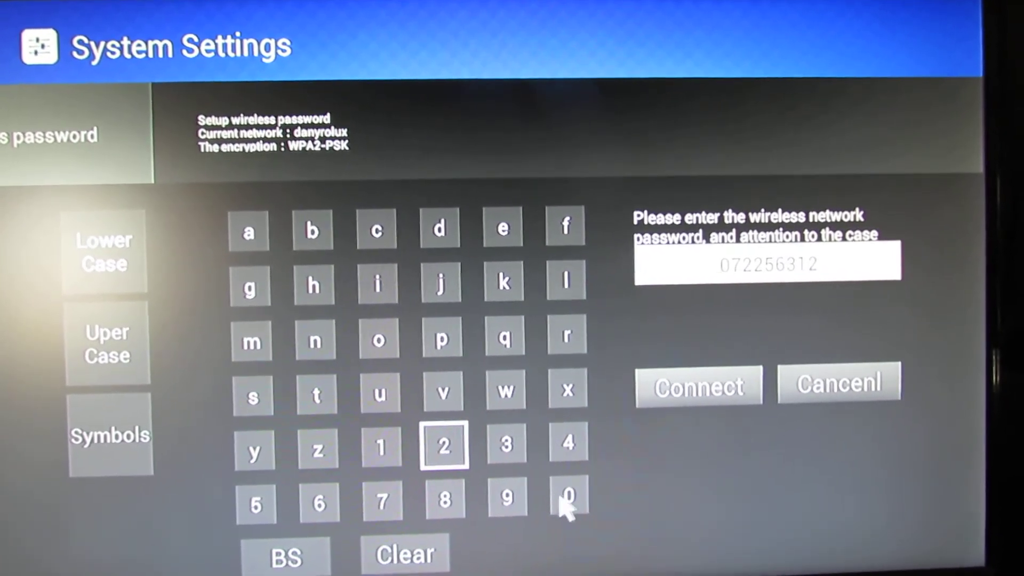
click(565, 500)
click(671, 398)
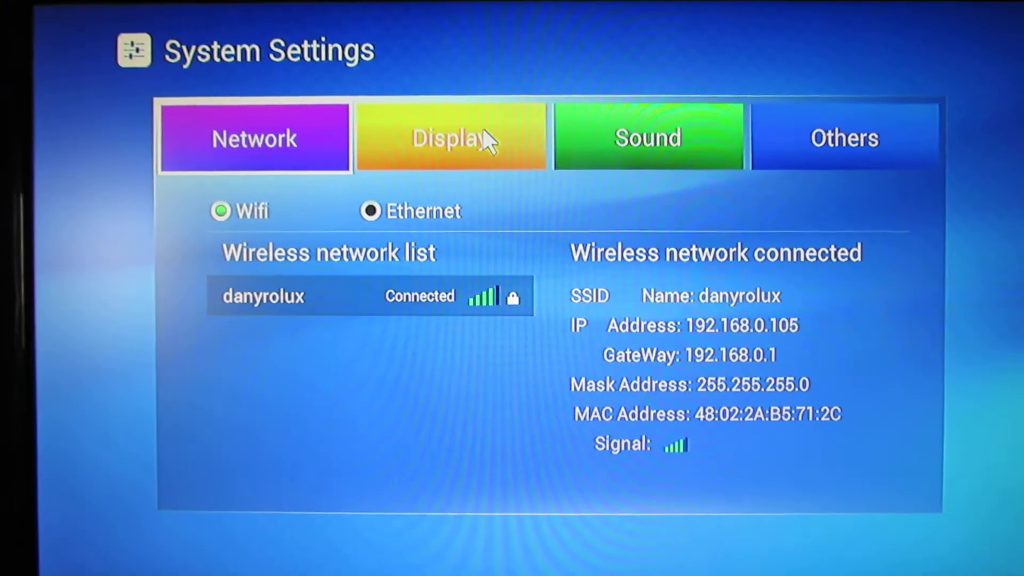
Look through the Display and Sound tabs, then open the Others tab.
click(440, 131)
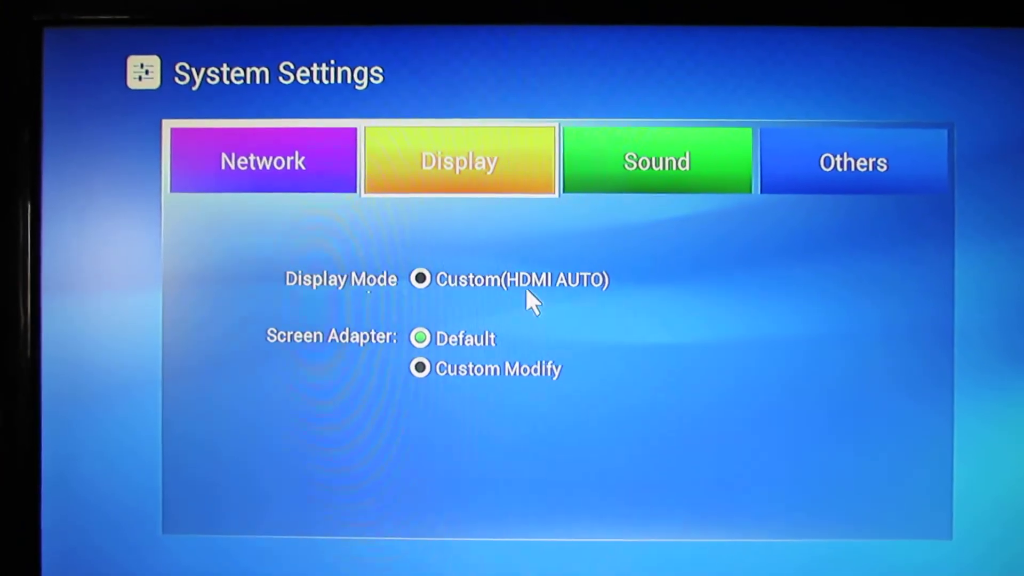
click(596, 165)
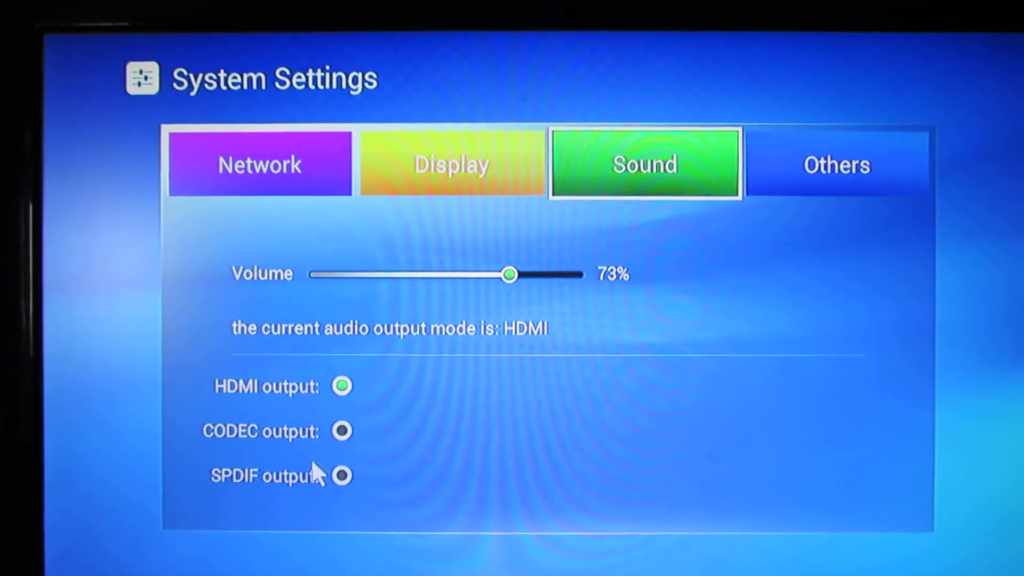
click(828, 147)
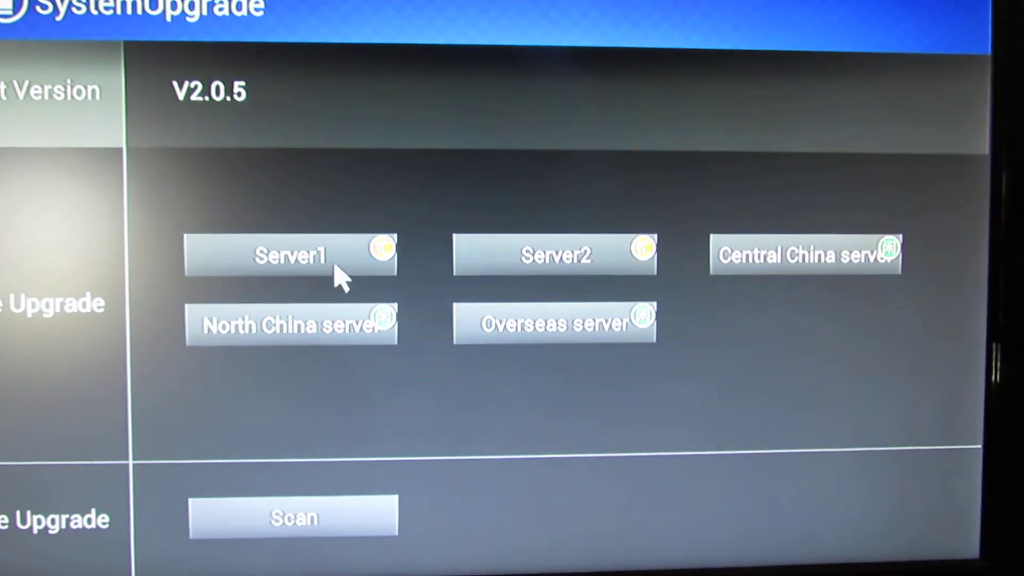
click(333, 276)
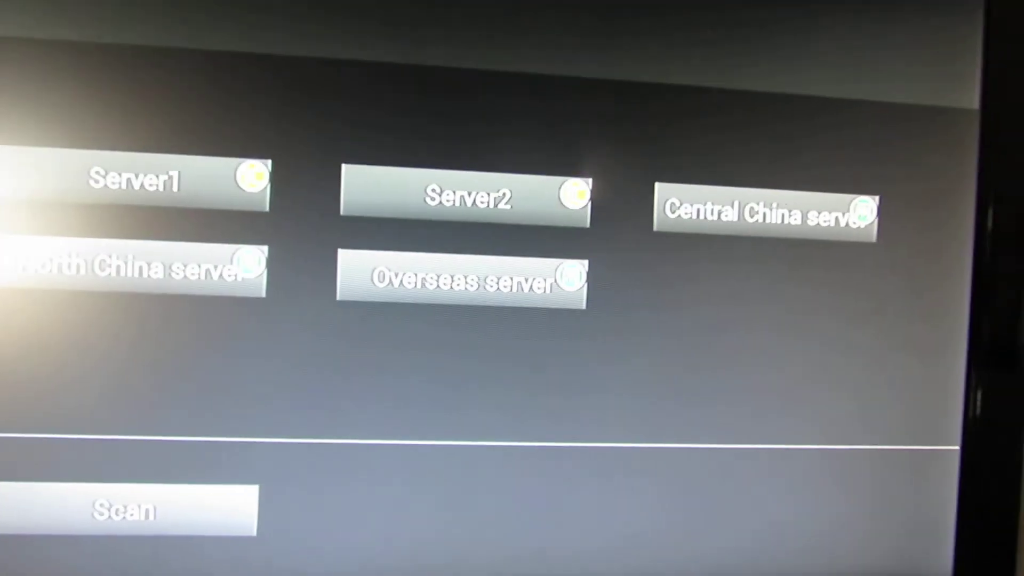
key(Escape)
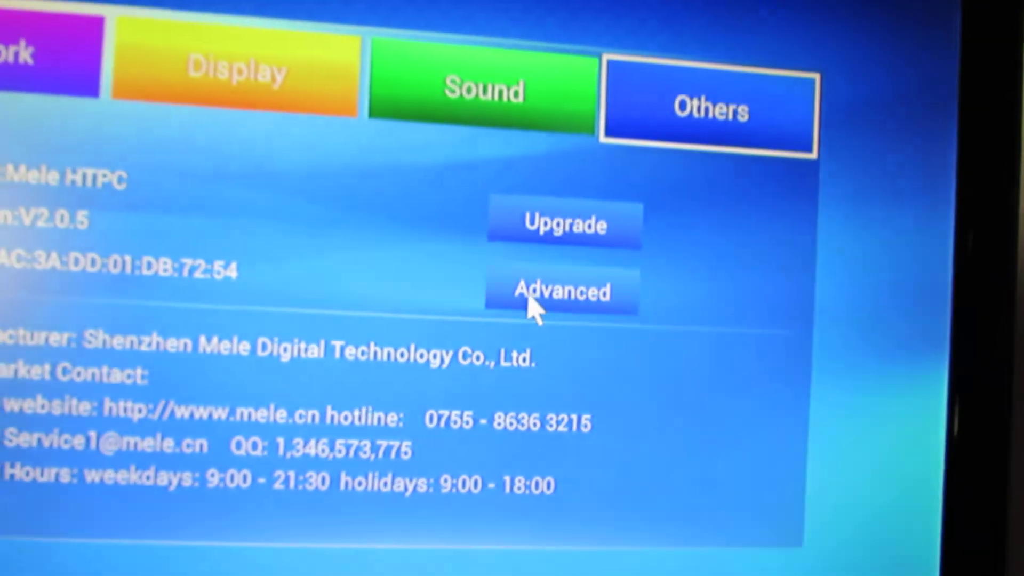
click(568, 324)
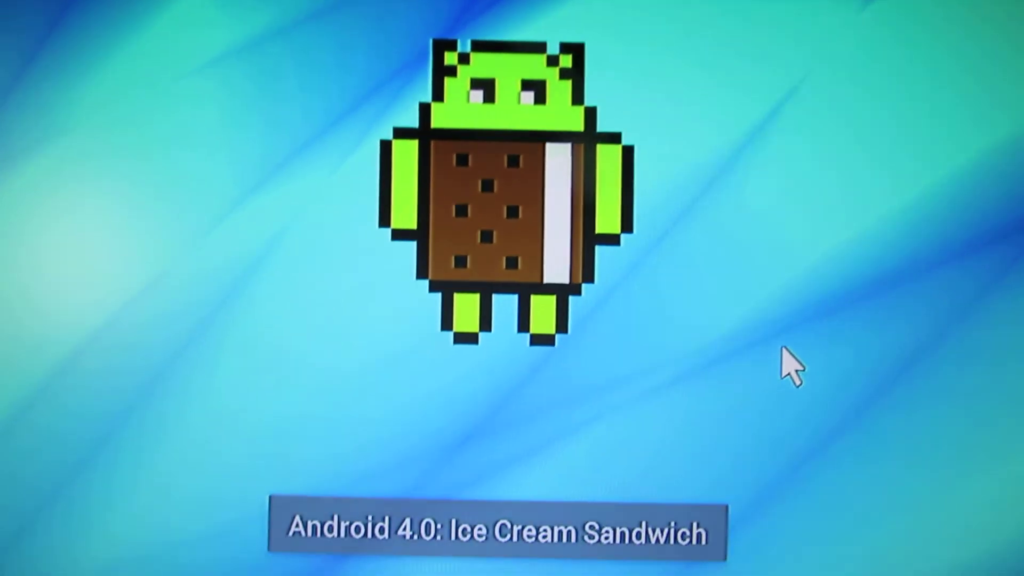
Tap the Ice Cream Sandwich easter egg, then close it to return to About device.
click(624, 200)
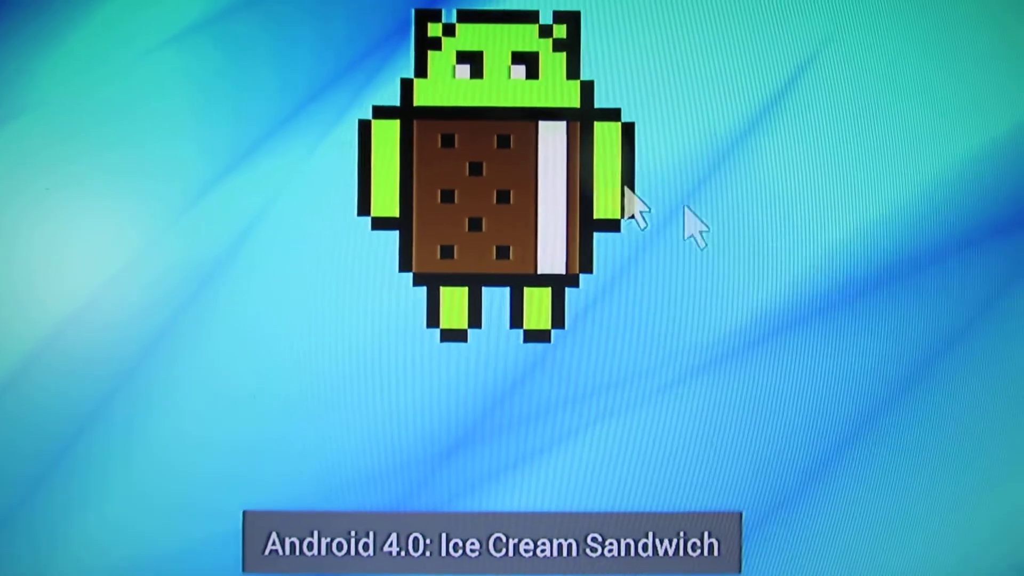
key(Escape)
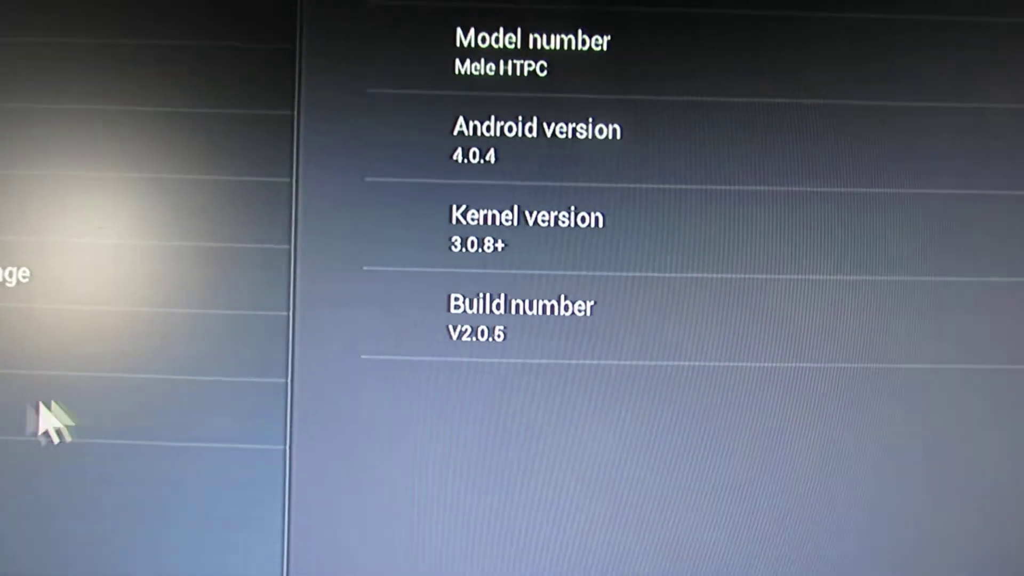
Open the Apps list to view the installed applications.
click(52, 420)
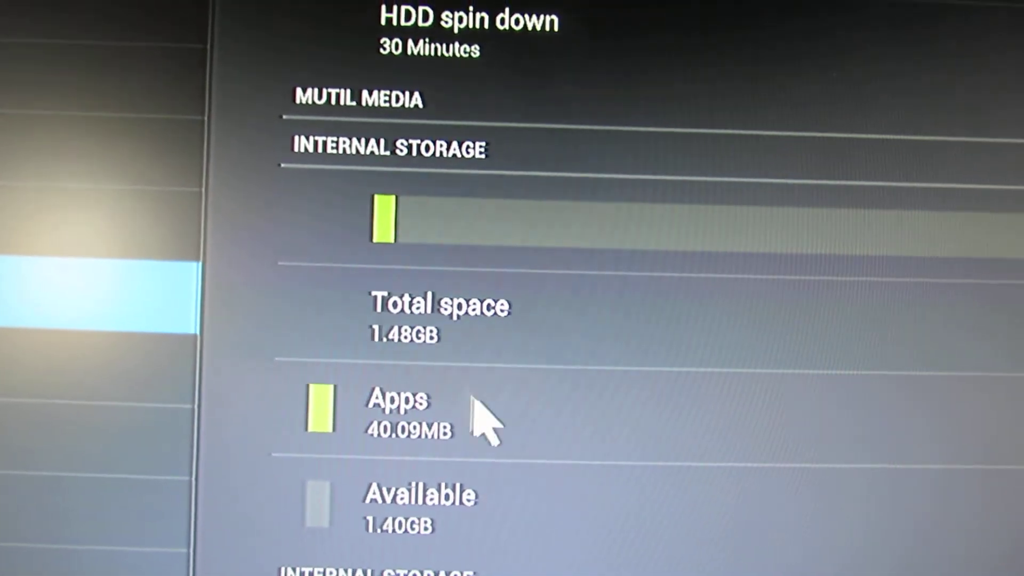
Check the Display settings' Font size choices and close them unchanged.
click(160, 295)
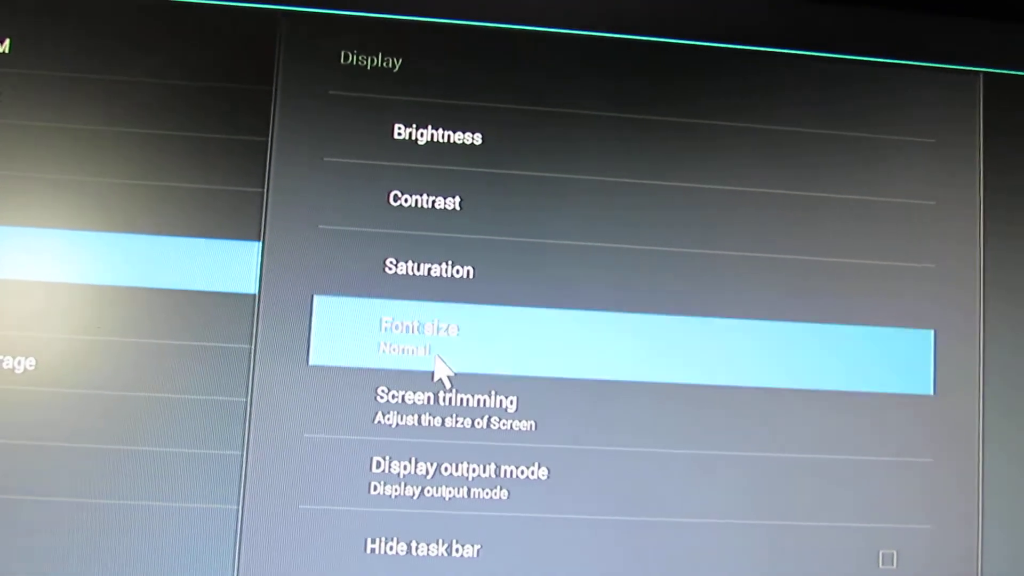
click(440, 348)
right_click(344, 372)
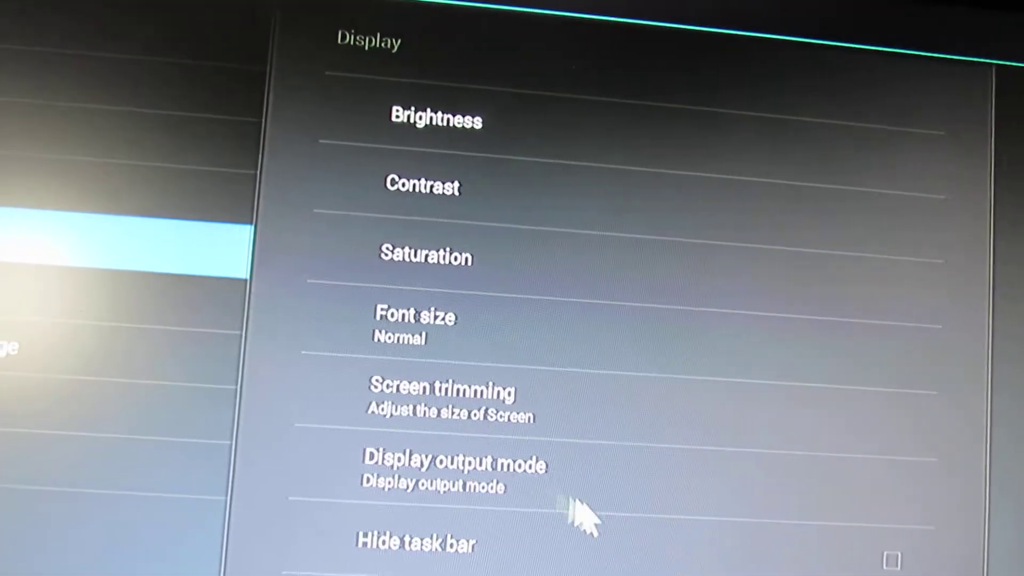
Review the Sound and Network settings, then open the launcher's My Apps grid.
click(4, 249)
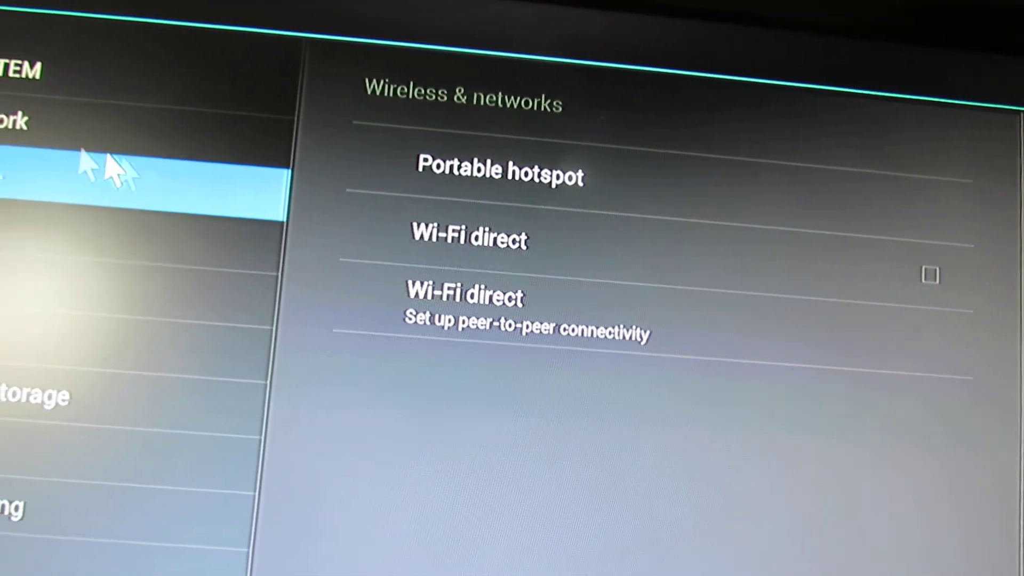
click(62, 144)
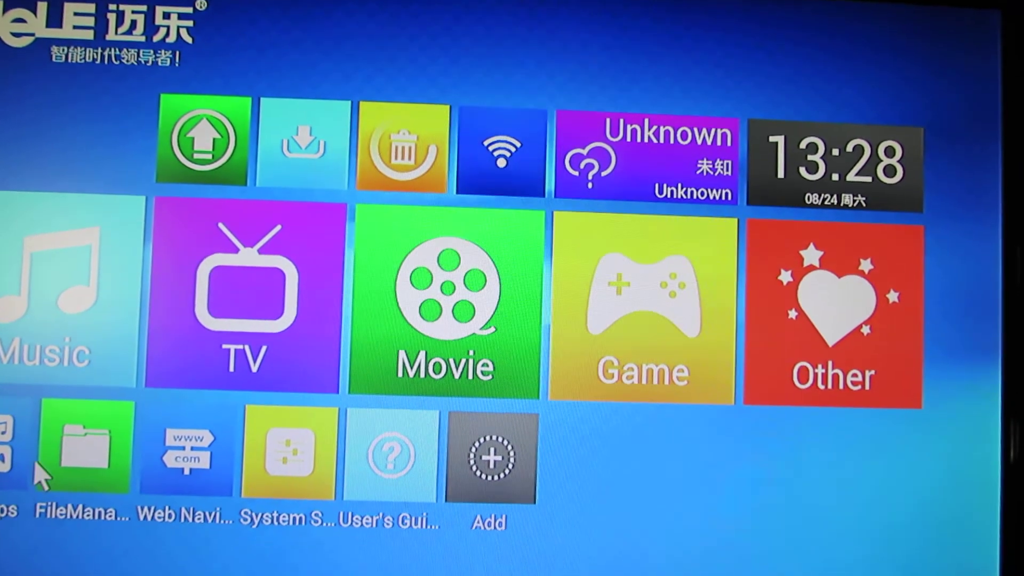
click(5, 482)
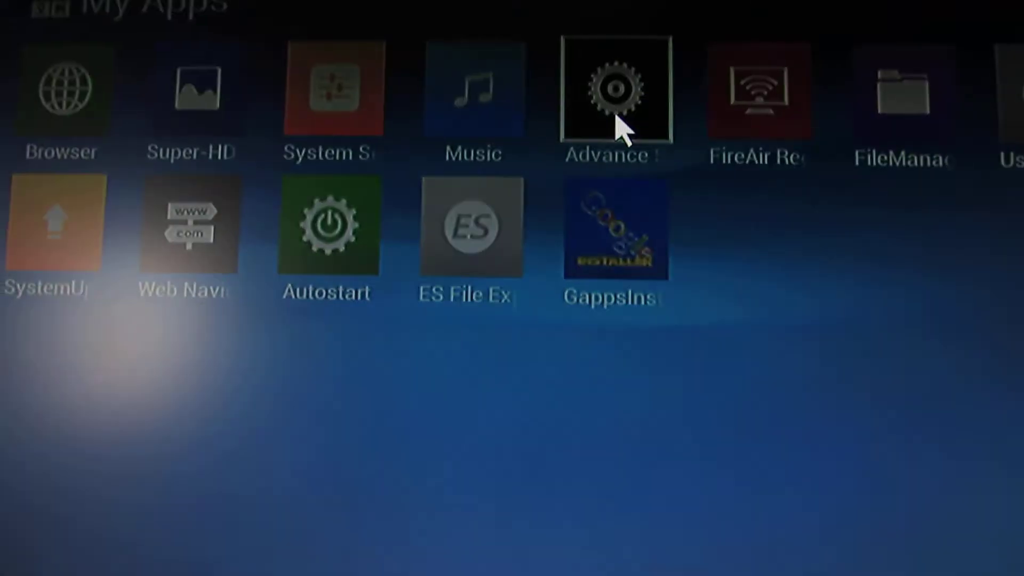
Launch Advance Settings from My Apps and view About device (Android 4.0.4, build V2.0.5).
click(614, 128)
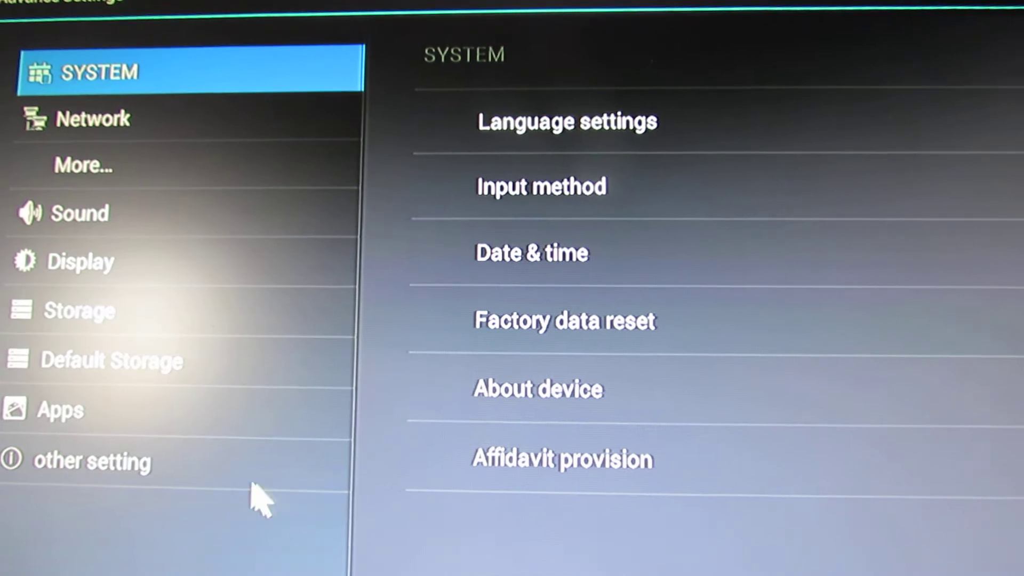
click(489, 390)
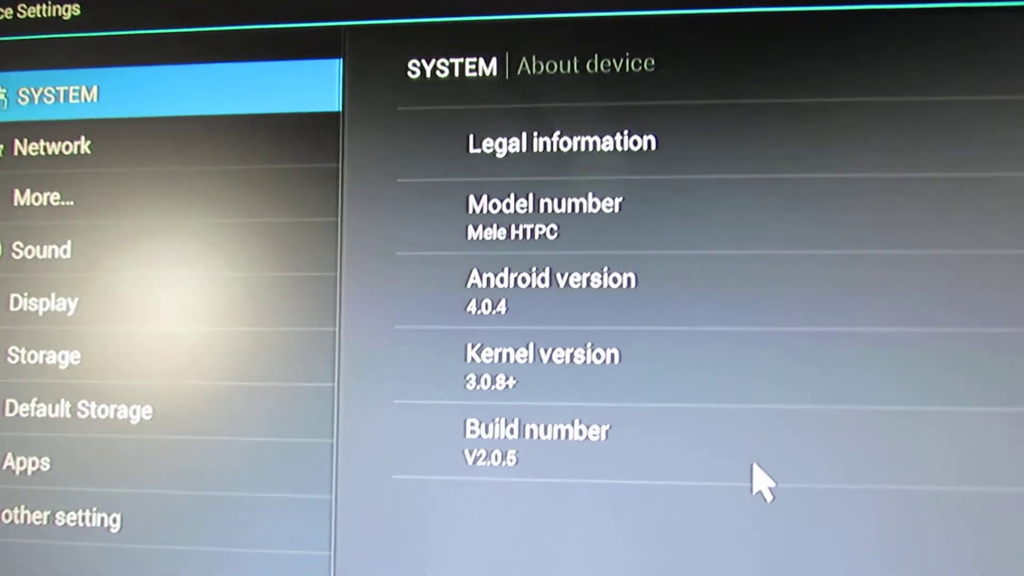